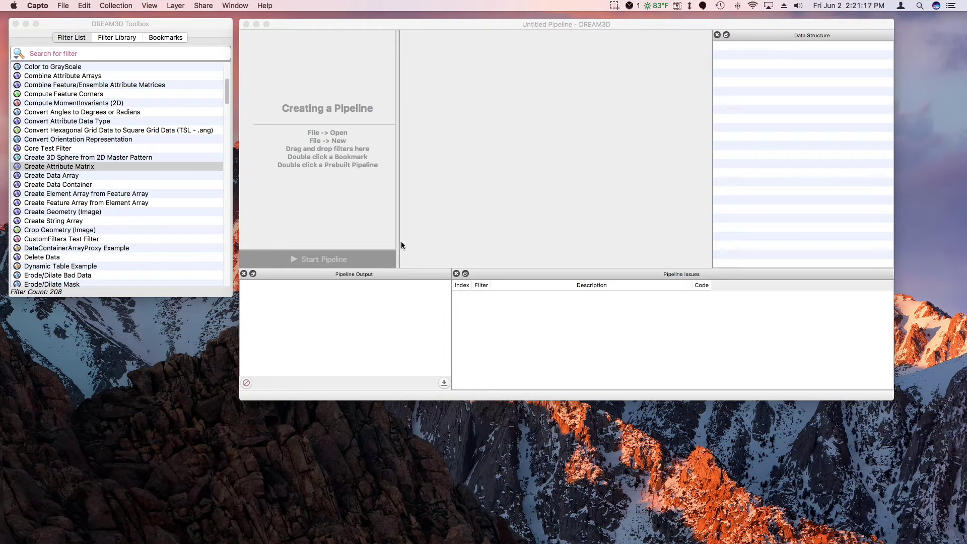
Step: From the filter toolbox, add Create Data Container and Create Data Array, inserting Create Attribute Matrix between them
left_click(323, 157)
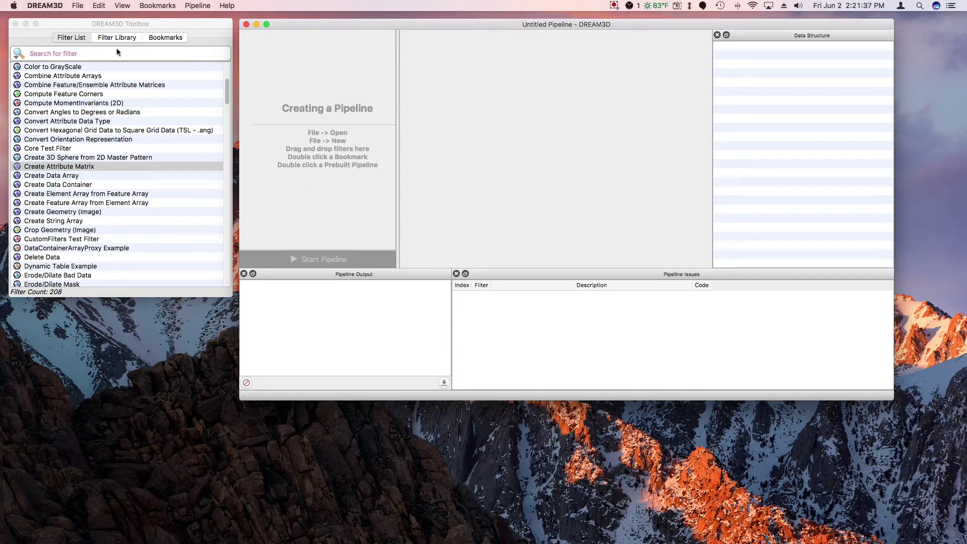
left_click(149, 24)
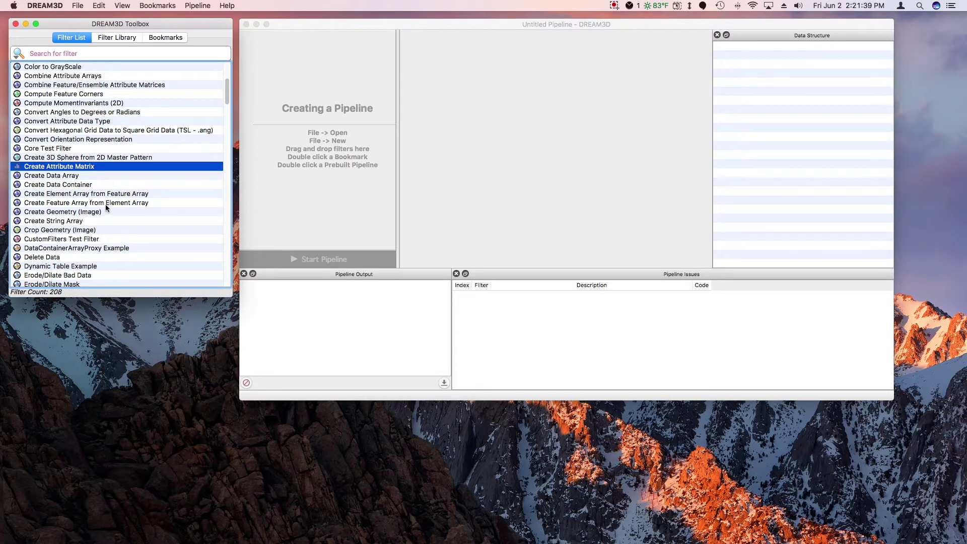
double_click(160, 184)
double_click(156, 176)
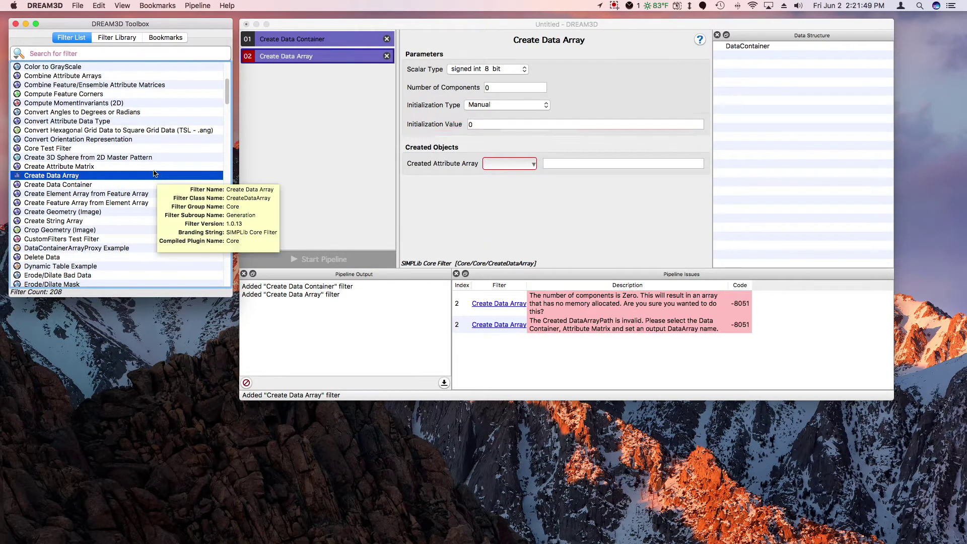
left_click_drag(135, 168, 327, 59)
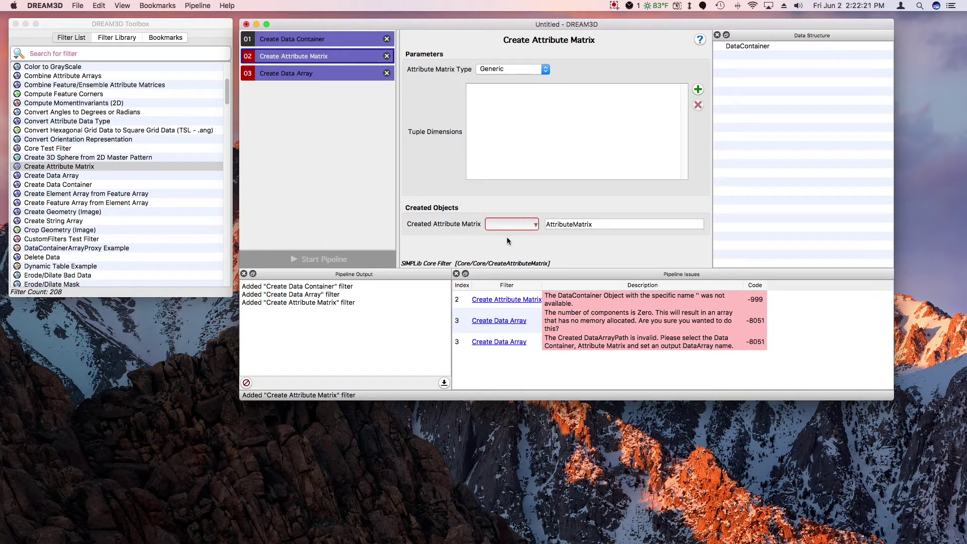
Step: Set Create Attribute Matrix's container to DataContainer and add one tuple dimension of 10
left_click(535, 227)
left_click(535, 235)
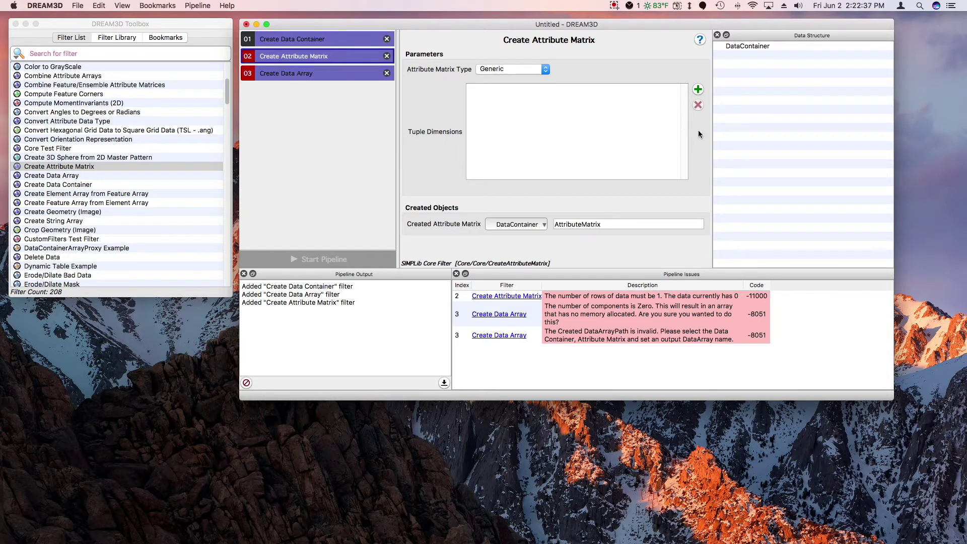
left_click(697, 90)
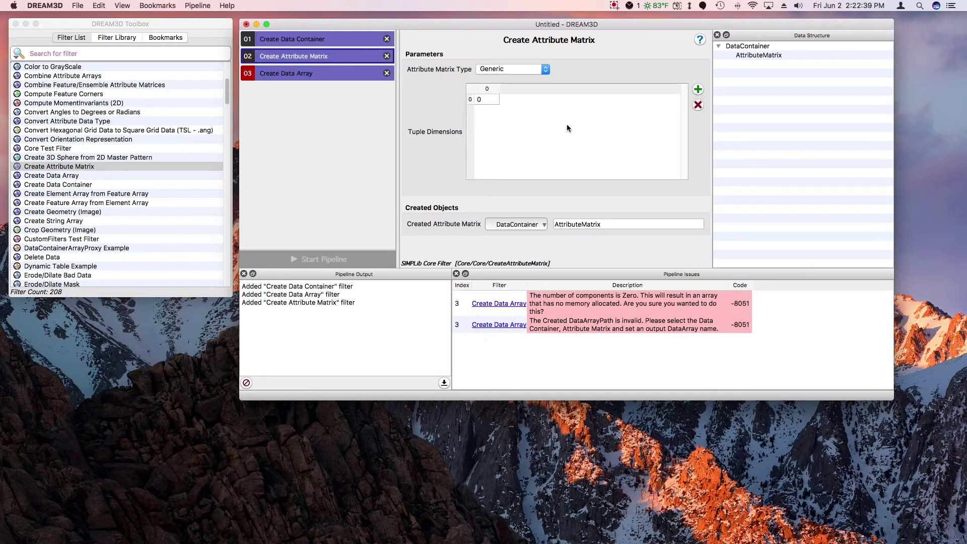
double_click(490, 96)
type("10")
left_click(540, 163)
Step: Give Create Data Array 3 components, creating DataArray inside DataContainer / AttributeMatrix
left_click(331, 74)
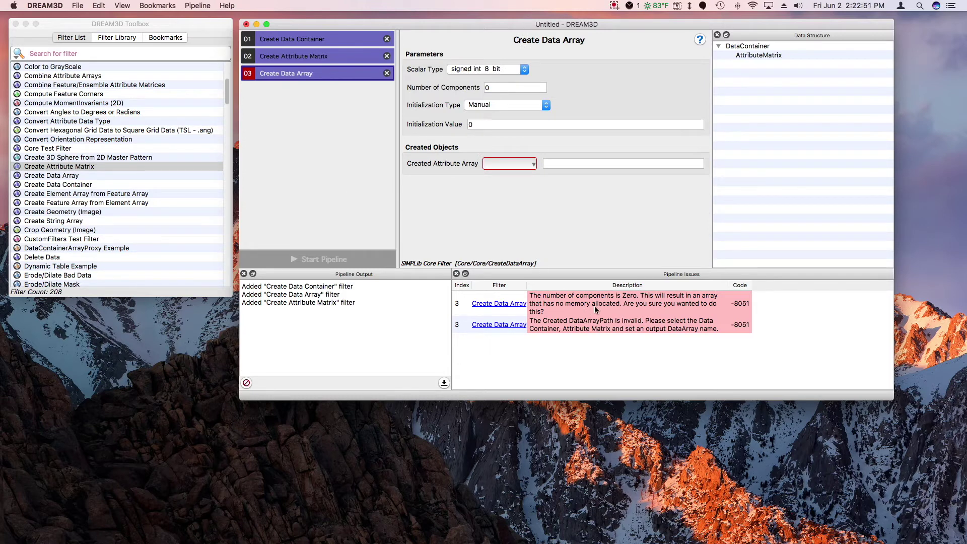
double_click(511, 88)
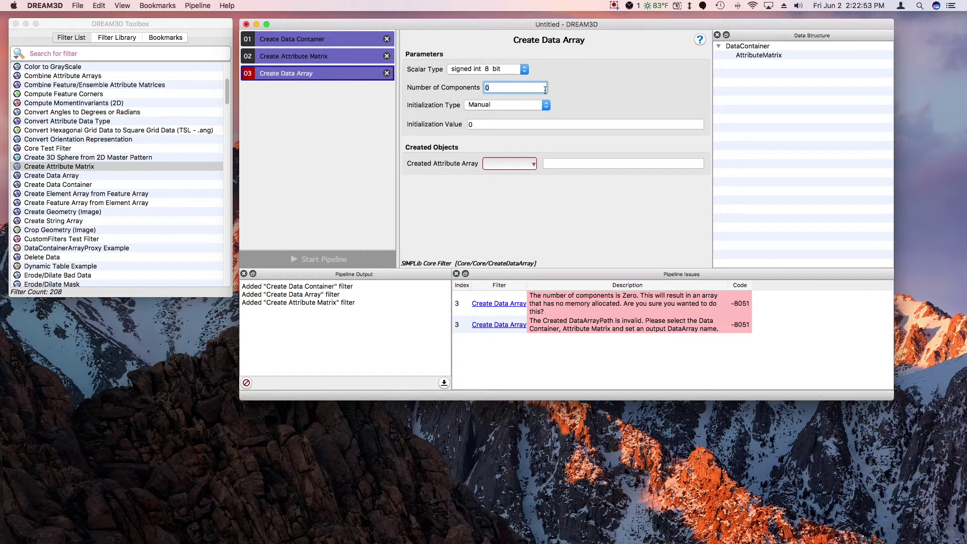
type("3")
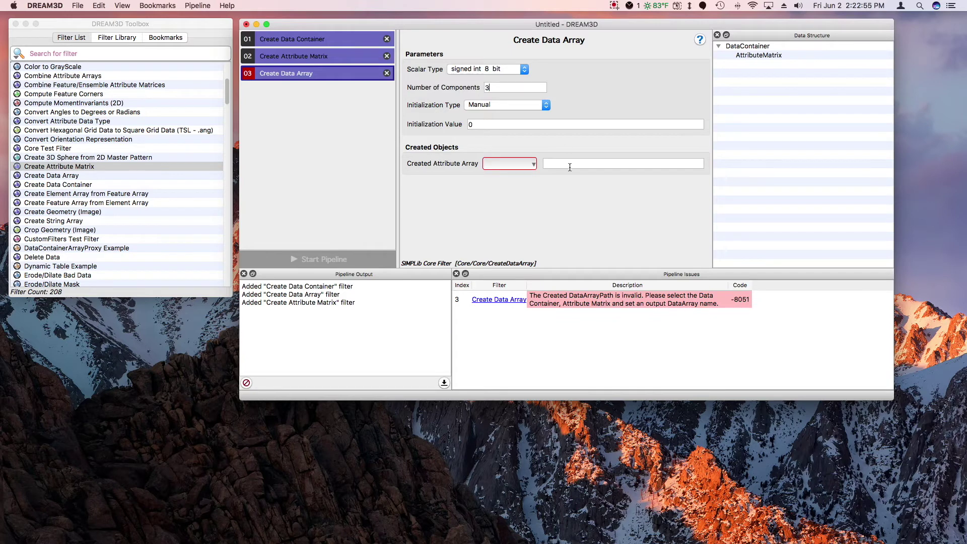
left_click(525, 165)
mouse_move(552, 175)
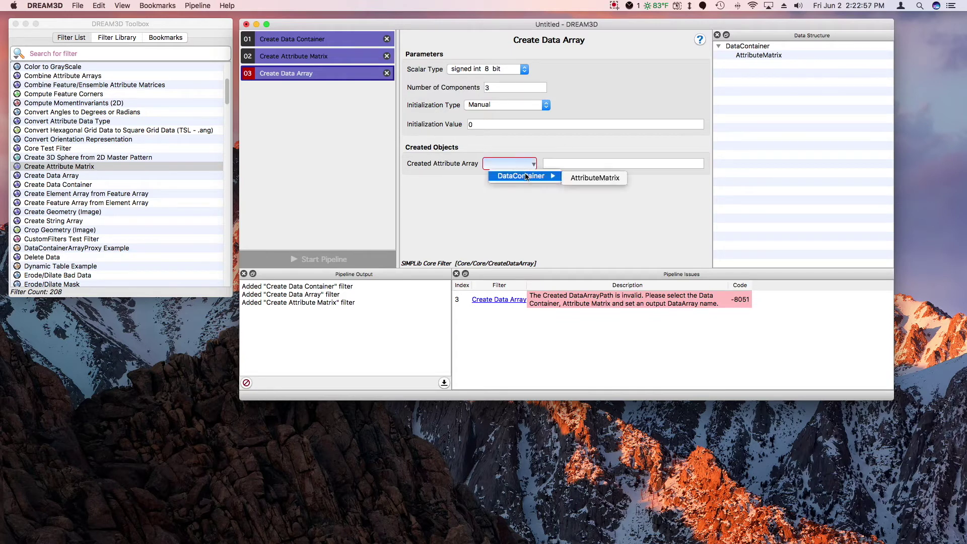
left_click(594, 179)
type("D")
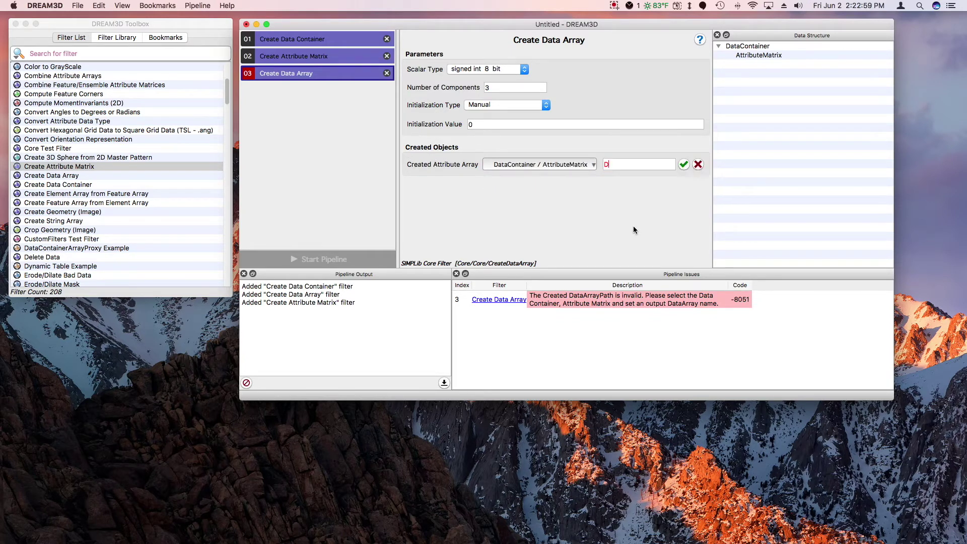
type("ataArray")
left_click(683, 164)
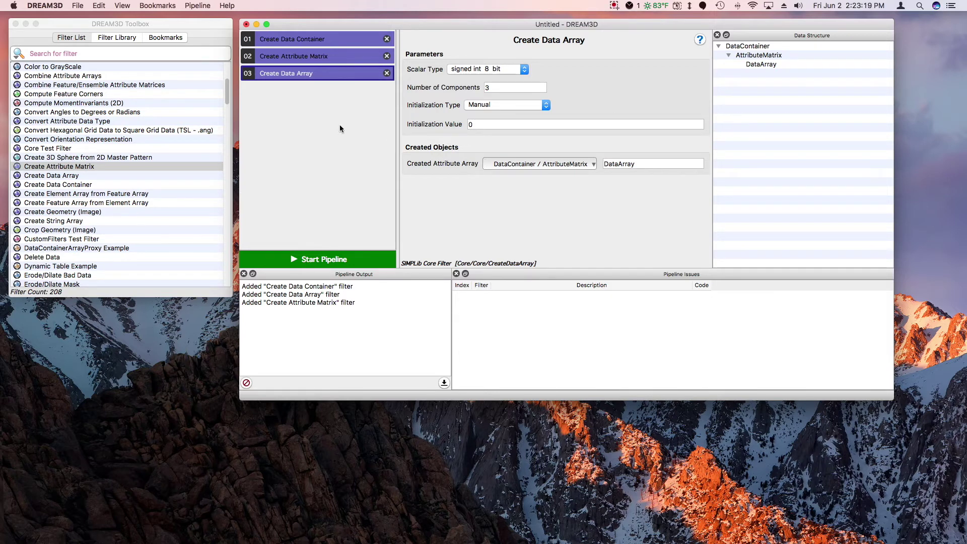
left_click(312, 57)
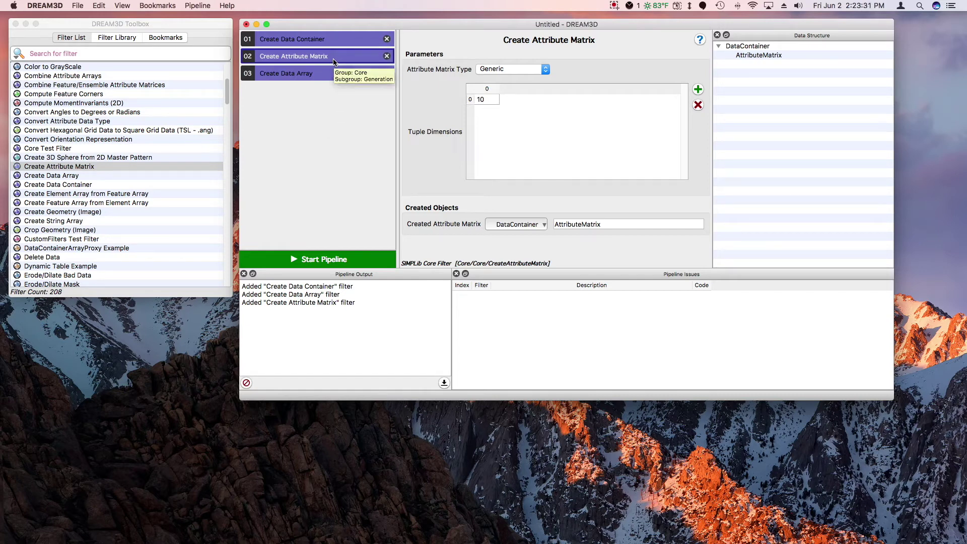
Step: Copy the Create Attribute Matrix and Create Data Array filters and paste them at the pipeline's end
left_click(331, 75, "shift")
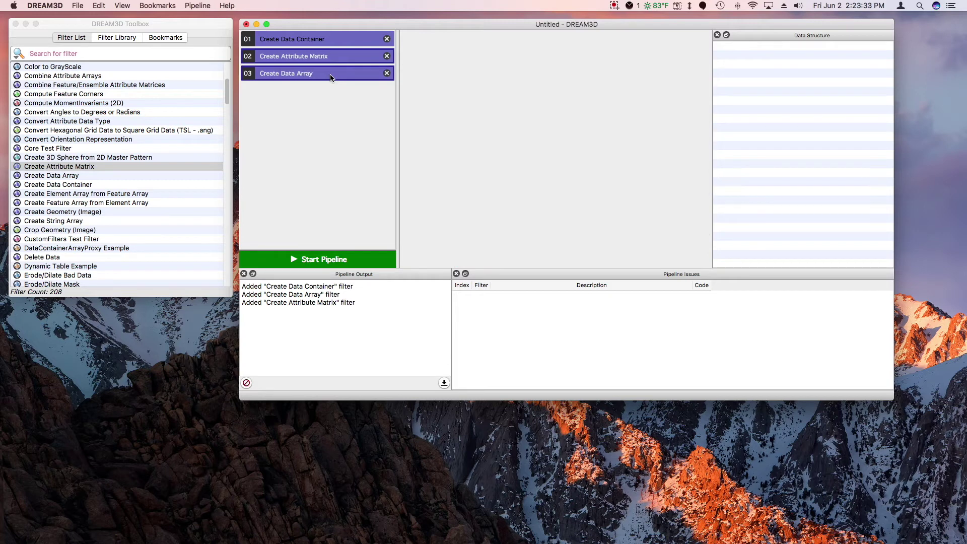
key("super+c")
key("super+v")
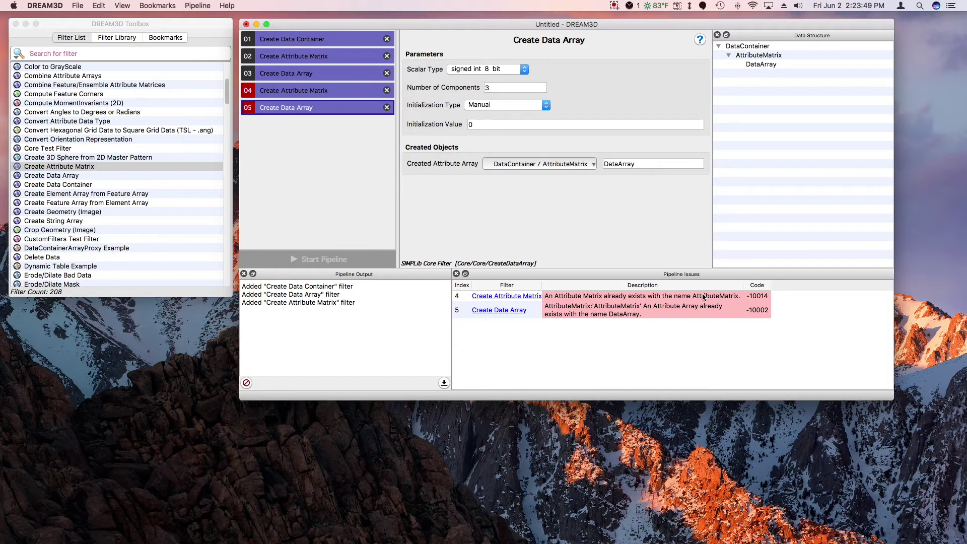
Step: Rename the pasted filters' outputs to AttributeMatrix2 and DataArray2
left_click(340, 94)
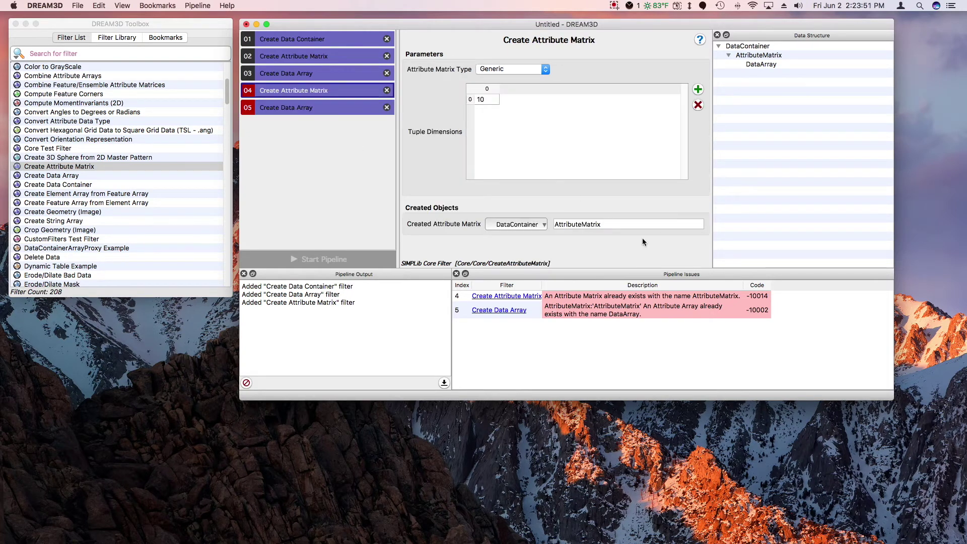
left_click(625, 224)
type("2")
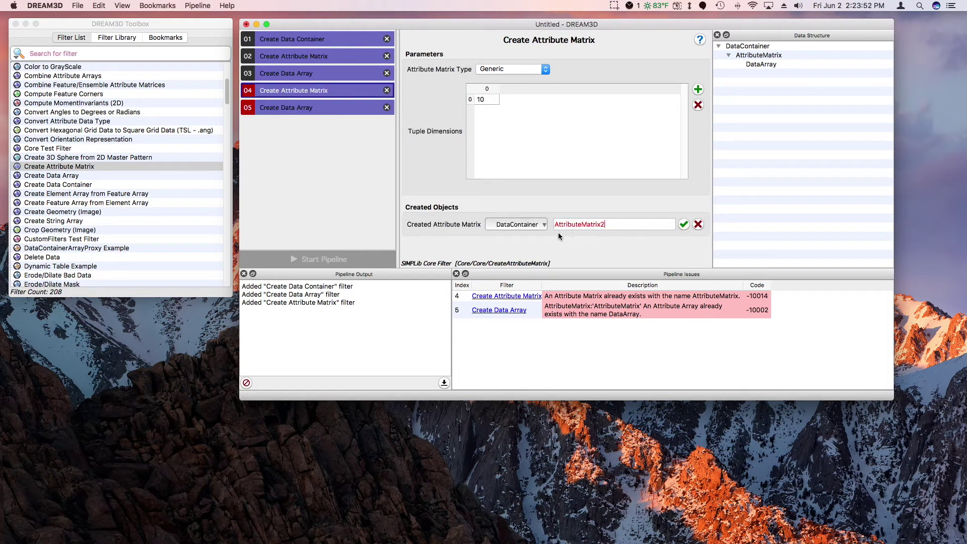
left_click(683, 225)
left_click(332, 113)
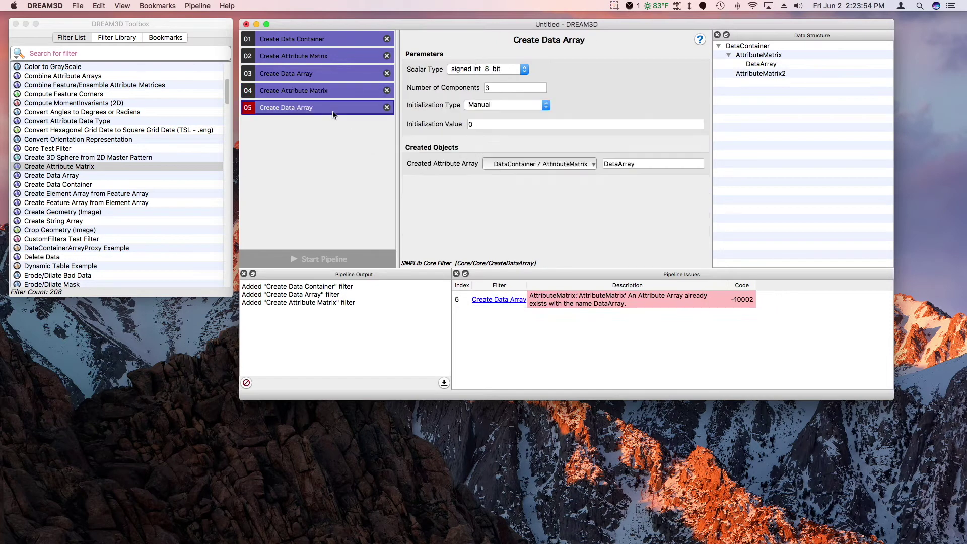
left_click(647, 164)
type("2")
left_click(682, 164)
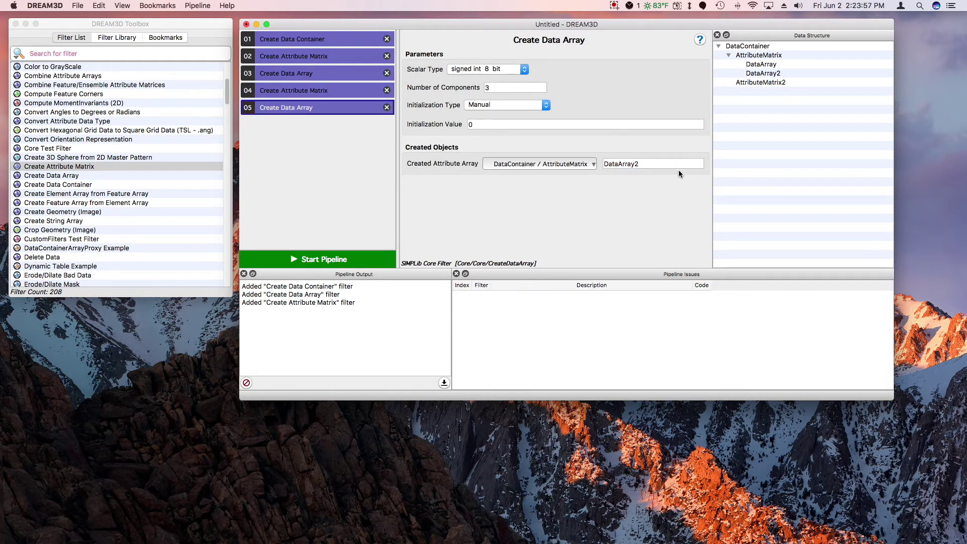
Step: Open a new empty pipeline window via File > New and move it to the lower left
left_click(323, 176)
left_click(78, 6)
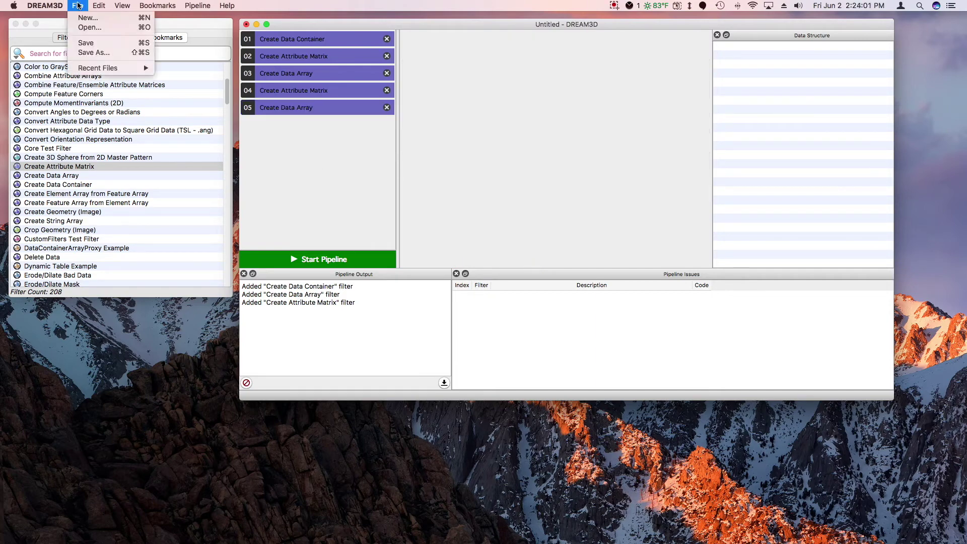
left_click(81, 18)
left_click_drag(360, 48, 106, 160)
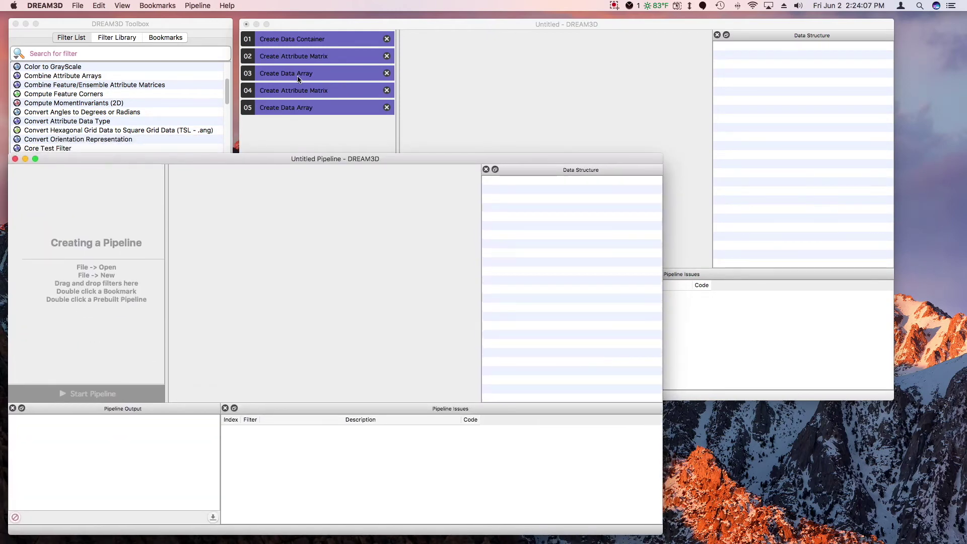
Step: Paste Create Data Container and Create Attribute Matrix into the new window, then undo the paste with Cmd+Z
left_click(300, 76)
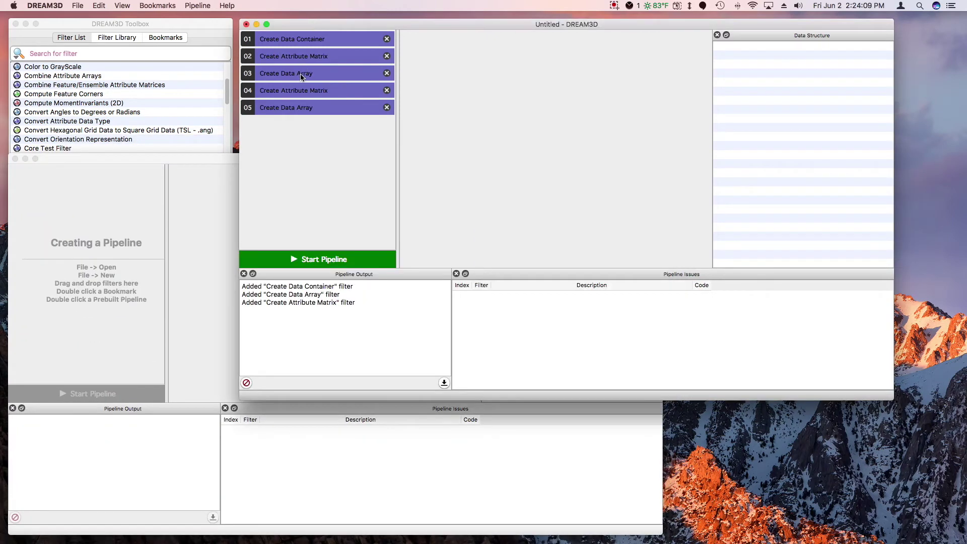
left_click(297, 41)
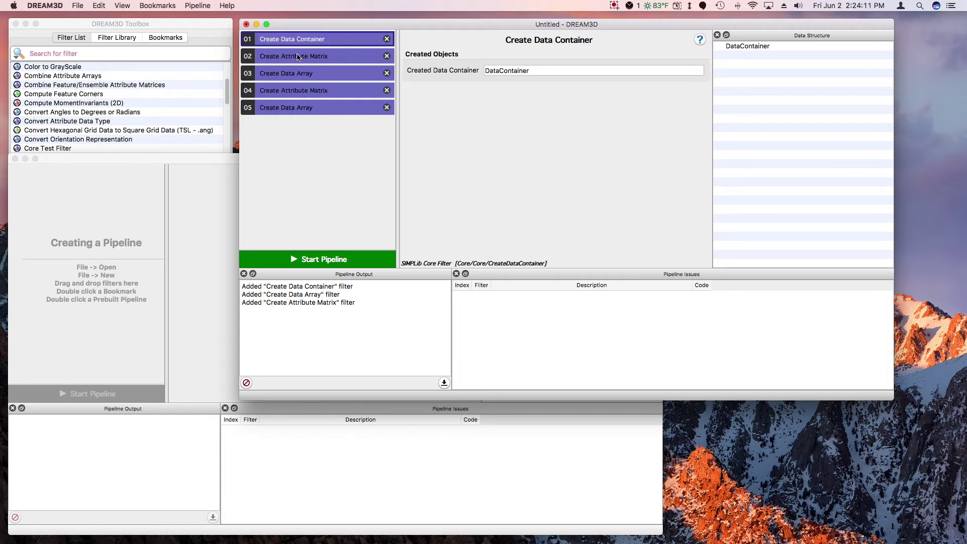
left_click(297, 57, "shift")
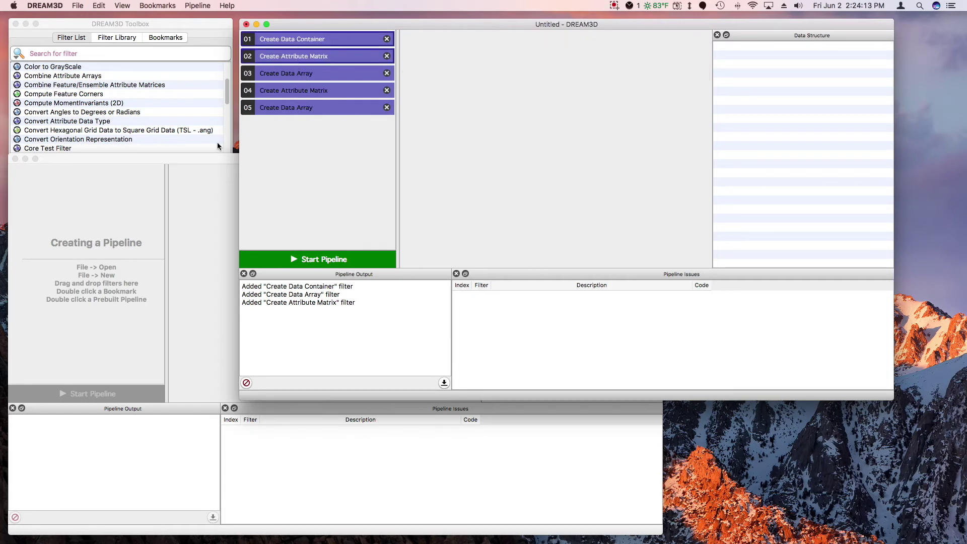
left_click(121, 240)
key("super+v")
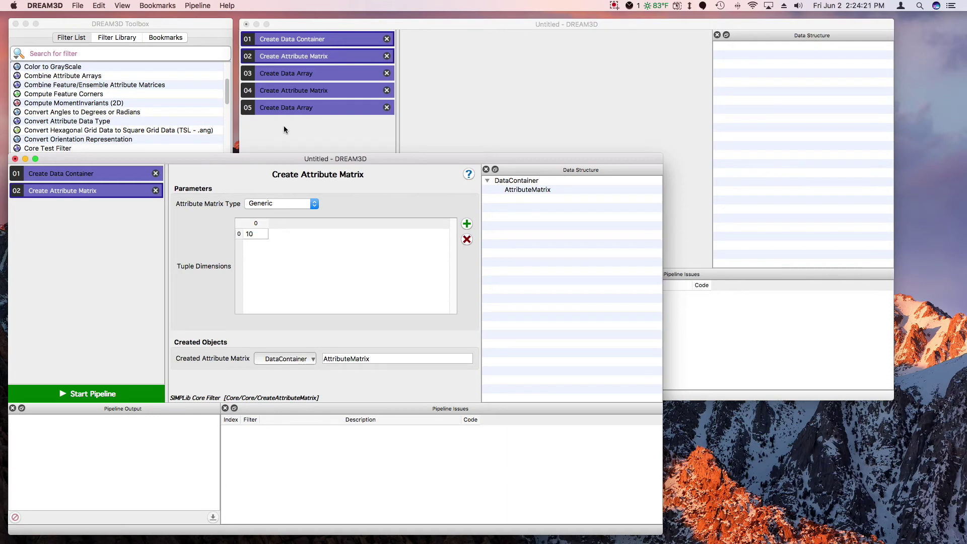
left_click(301, 79)
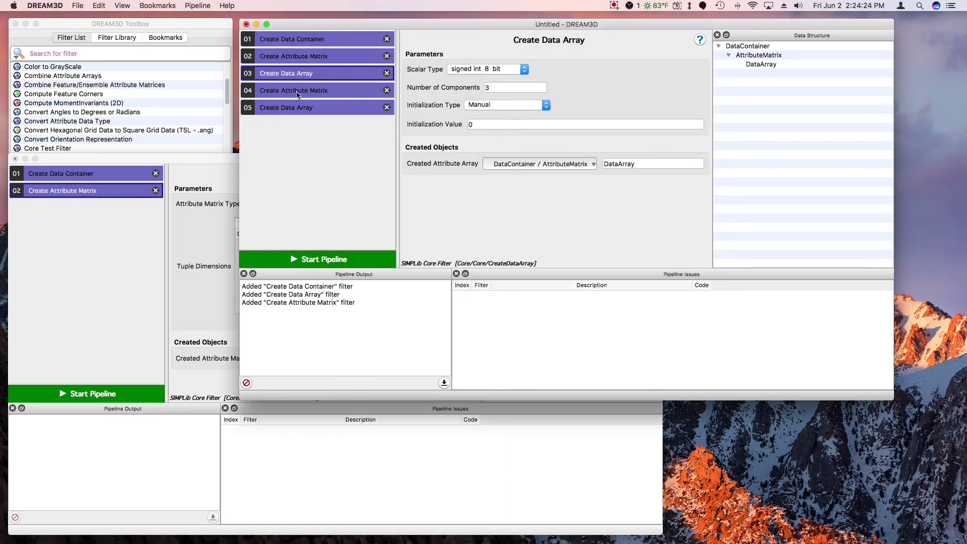
left_click(111, 252)
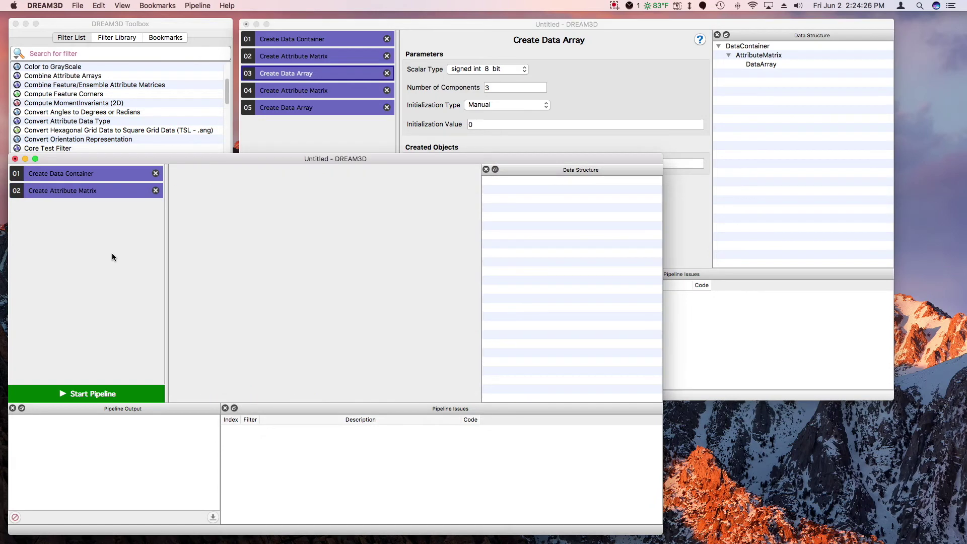
key("super+z")
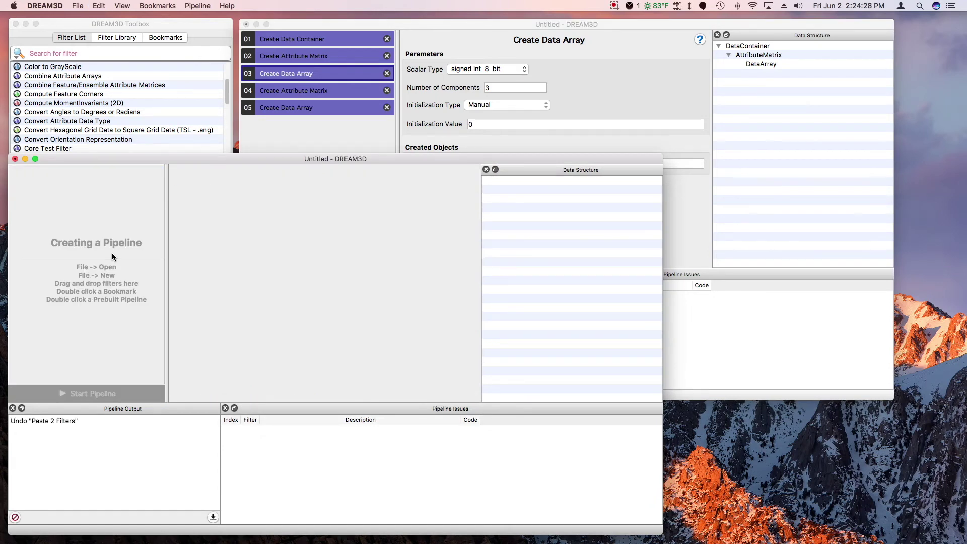
Step: Move filters 01–03 from the original pipeline into the new window
left_click(292, 133)
left_click(300, 39)
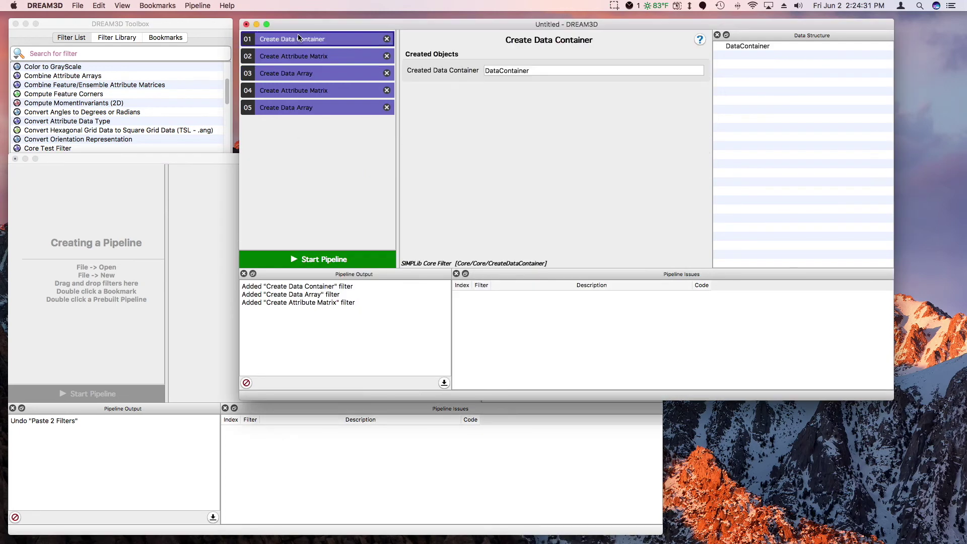
left_click(294, 77, "super")
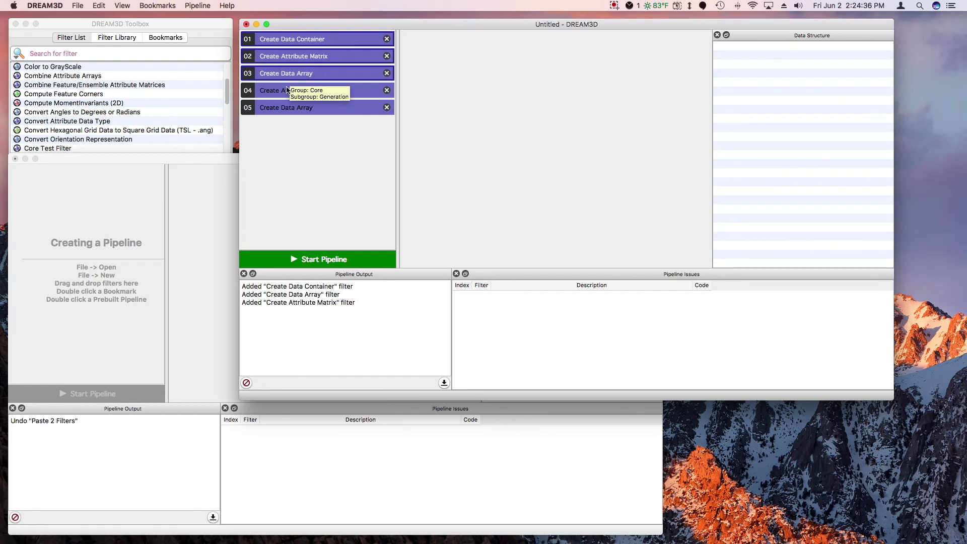
left_click_drag(289, 56, 89, 225)
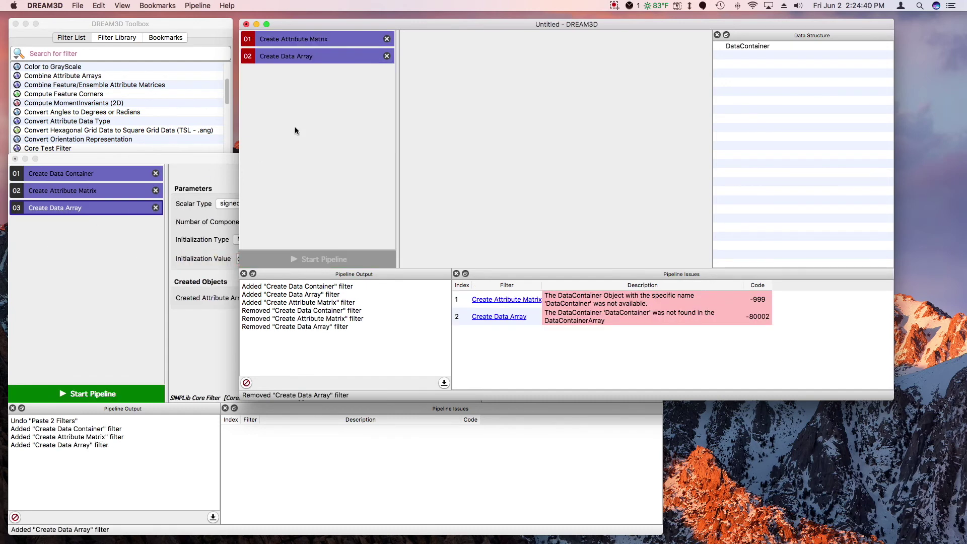
Step: Drag the remaining Create Attribute Matrix and Create Data Array into the new pipeline as 04 and 05
left_click(308, 41)
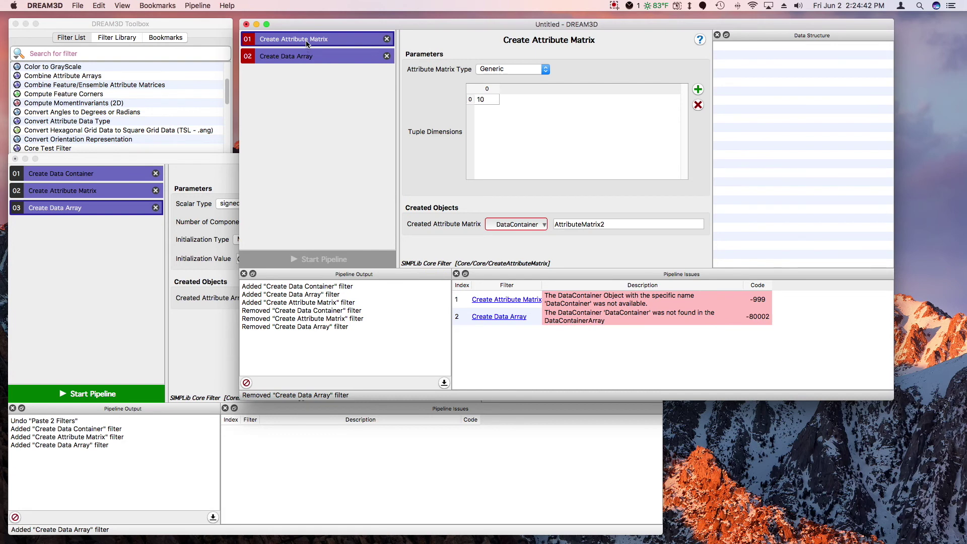
left_click_drag(308, 42, 146, 260)
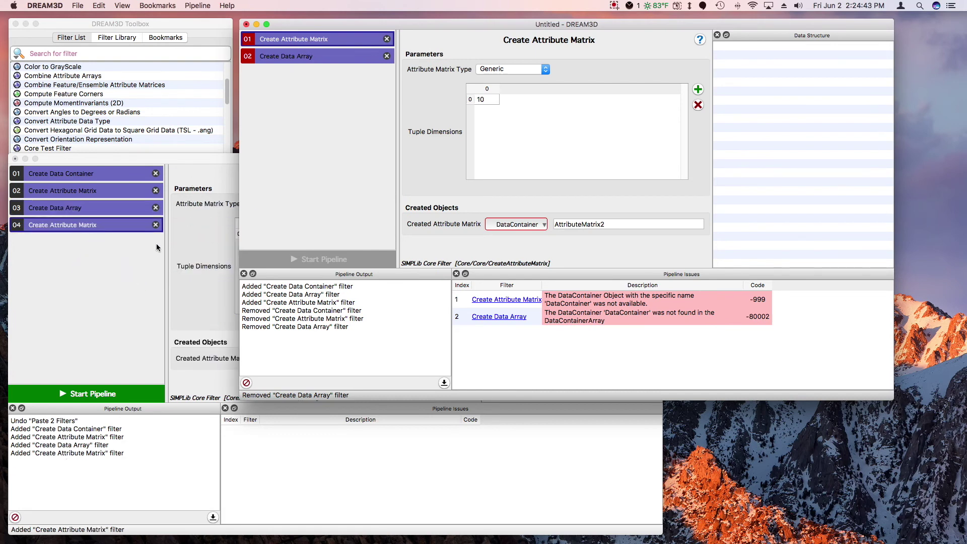
left_click(302, 59)
left_click_drag(288, 59, 92, 280)
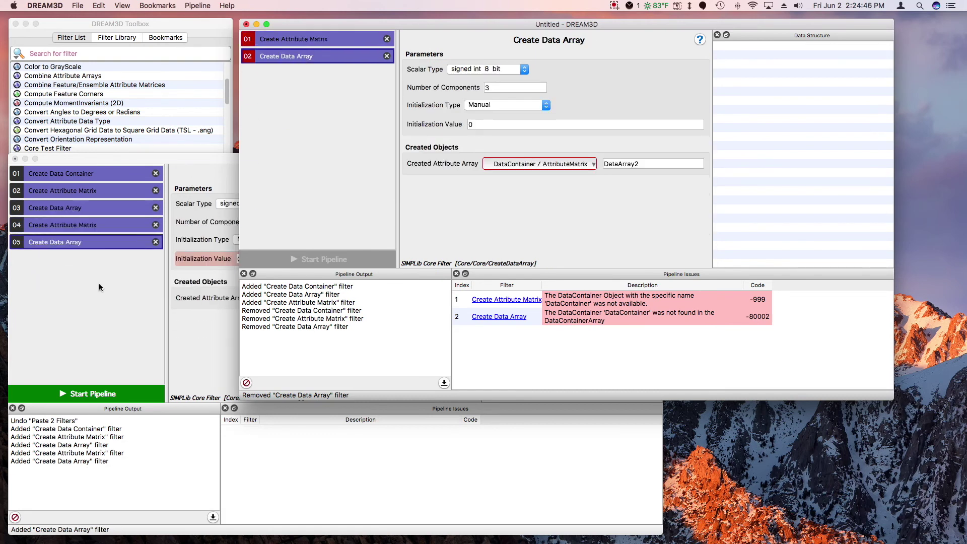
left_click(99, 284)
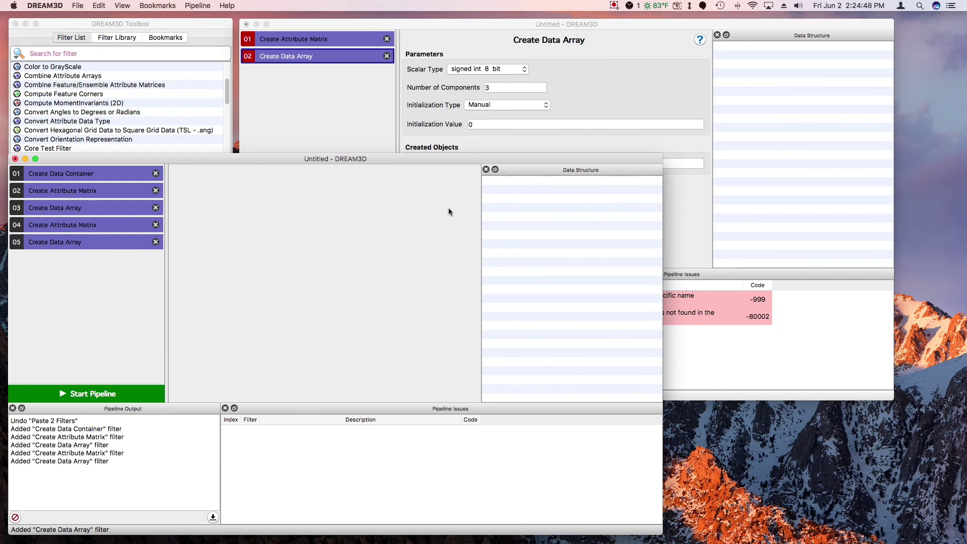